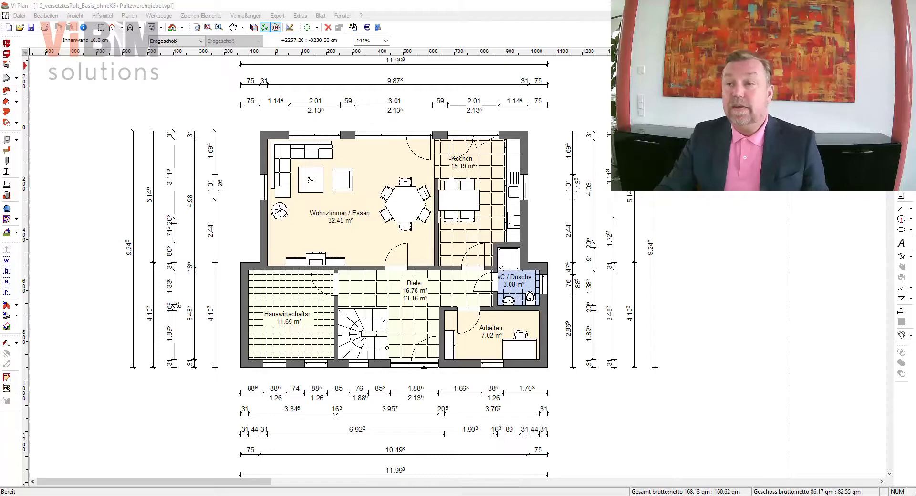
# Step: Close the Vi Plan floor plan window with Alt+F4 to reveal the Vi Manager launcher
pyautogui.hotkey('alt', 'F4')
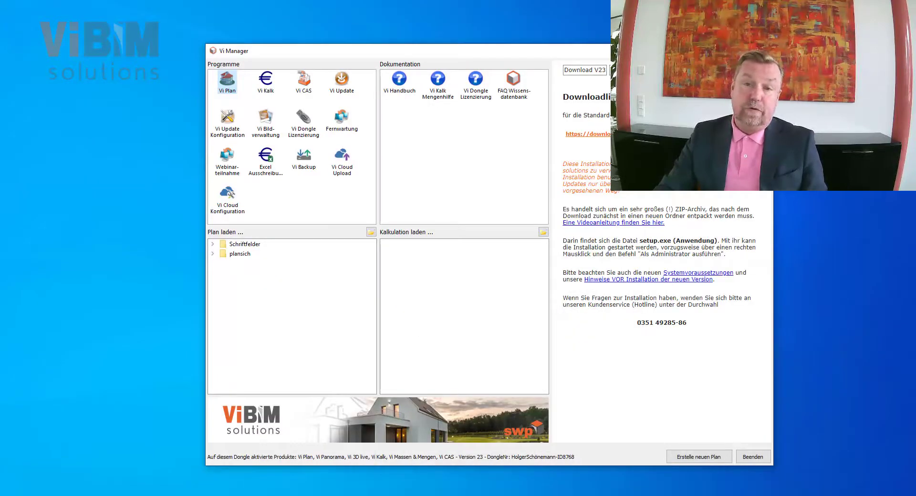
# Step: Select Vi CAS in Vi Manager's Programme panel
pyautogui.click(304, 85)
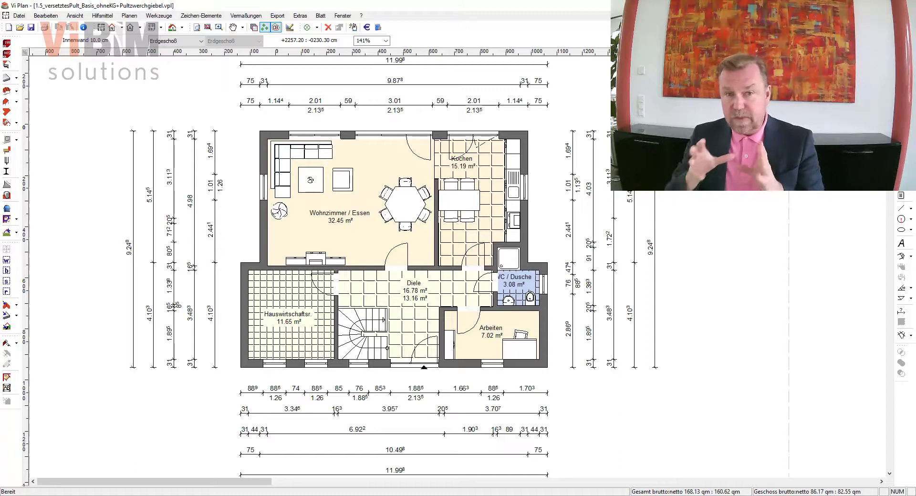
# Step: Start entering the plan into Vi CAS and load the CAS_Export.vld layer set
pyautogui.click(281, 16)
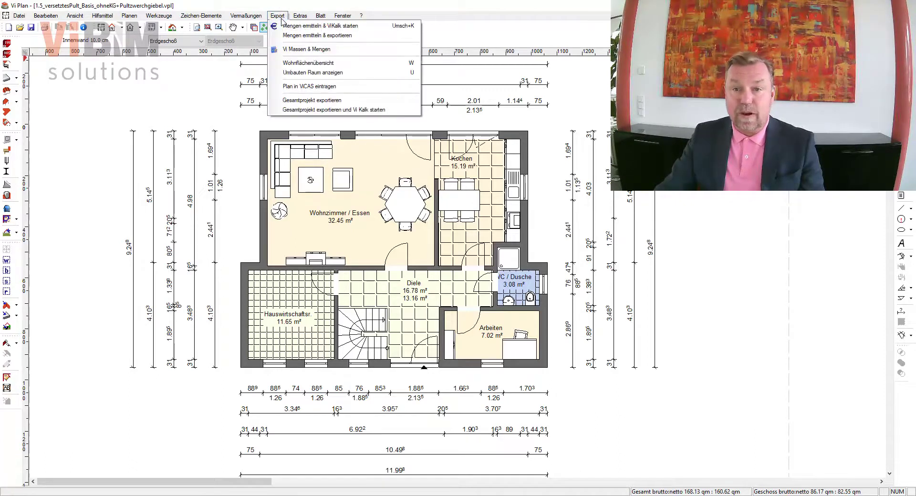
pyautogui.click(306, 87)
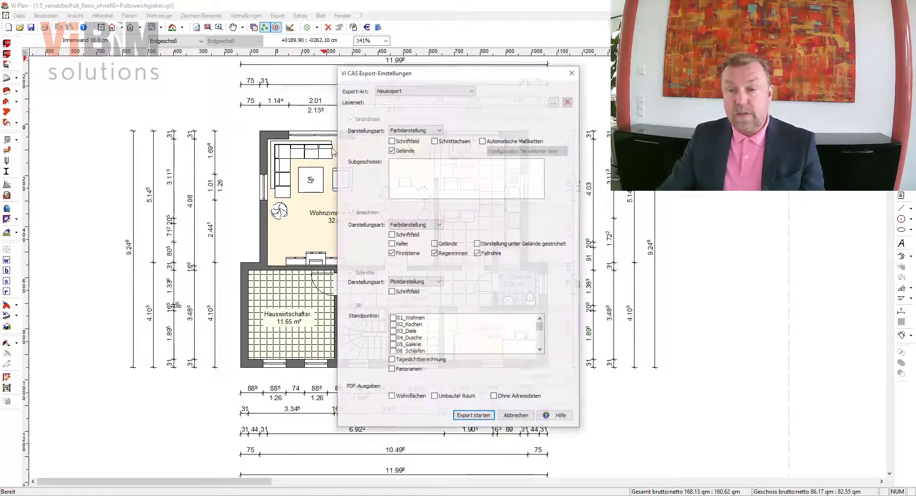
pyautogui.click(554, 102)
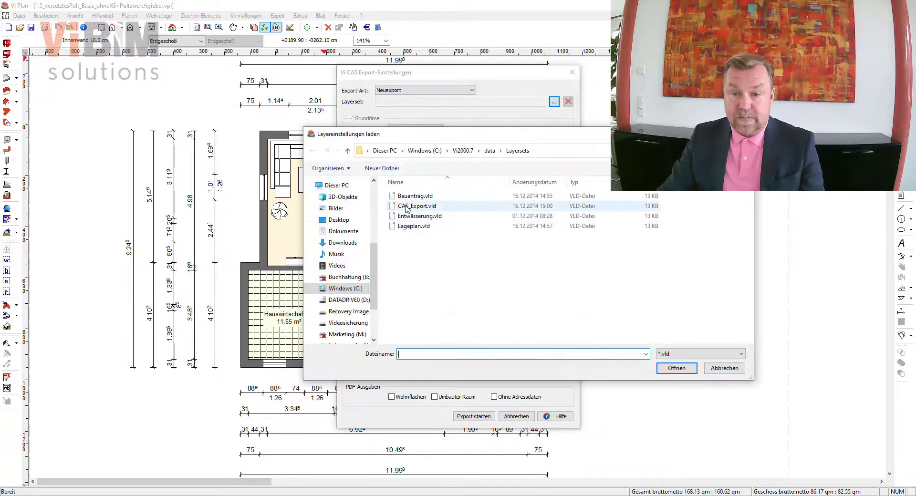
pyautogui.click(406, 205)
pyautogui.click(677, 368)
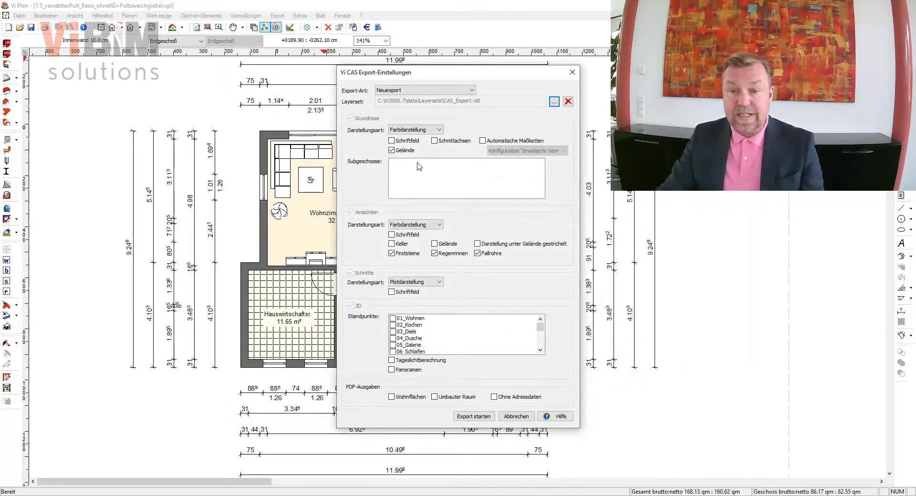
pyautogui.click(433, 132)
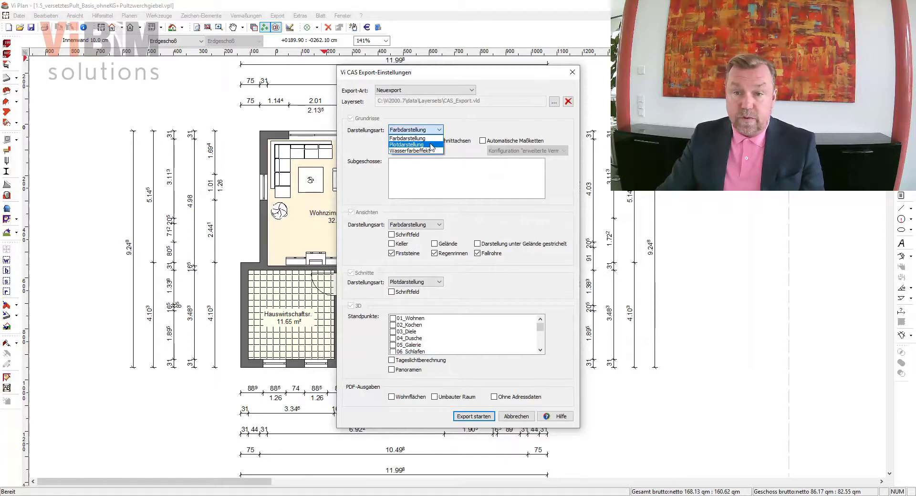
# Step: Render floor plans and views with Wasserfarbeffekt and turn on Tageslichtberechnung
pyautogui.click(429, 150)
pyautogui.click(420, 225)
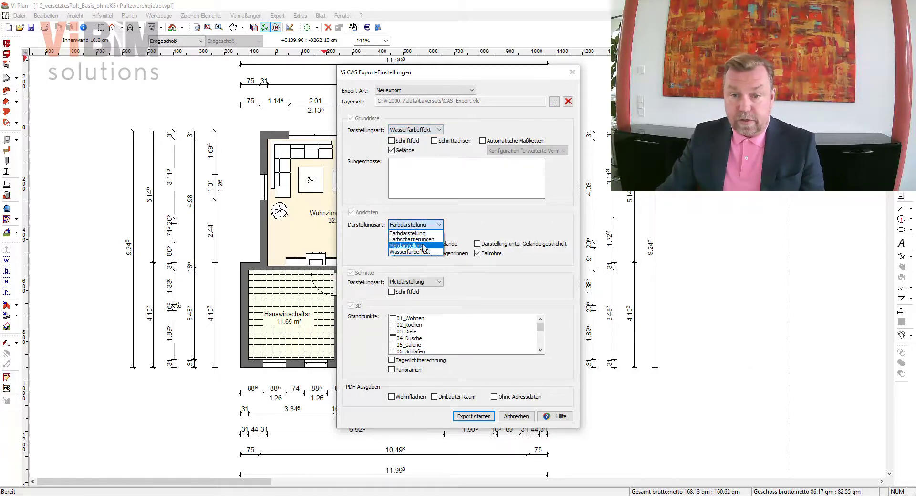
pyautogui.click(414, 252)
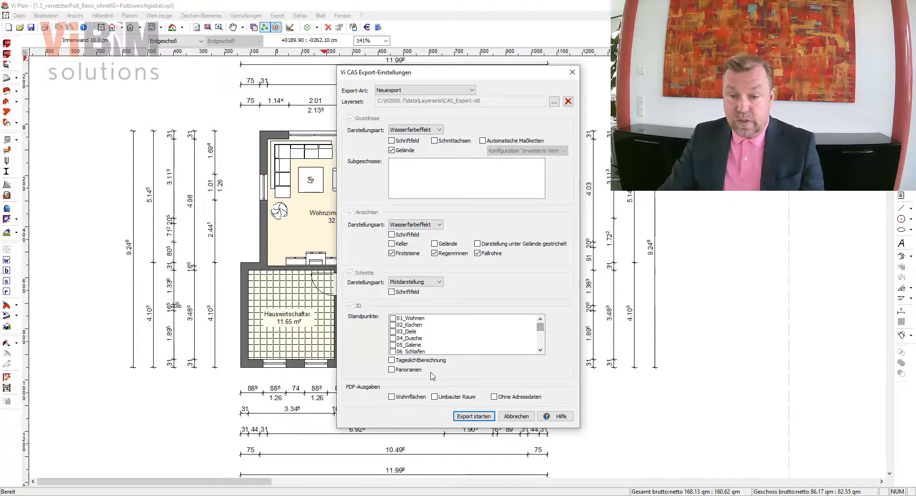
pyautogui.click(391, 360)
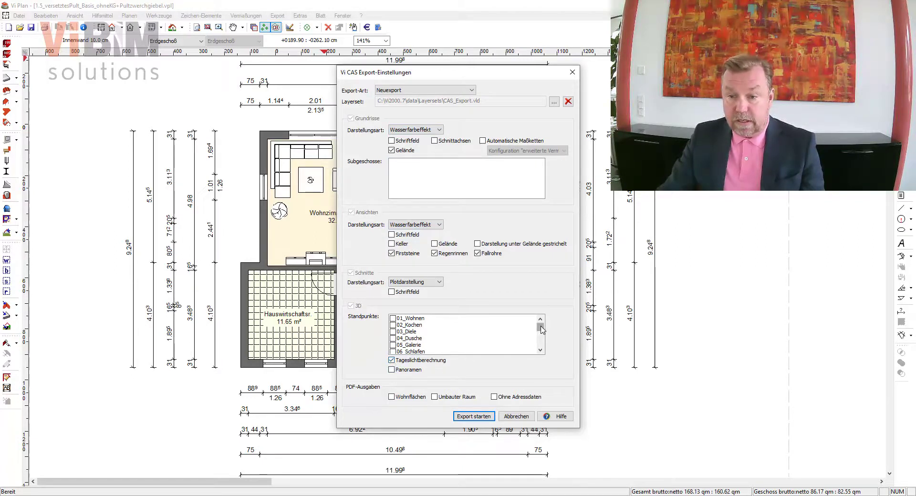
# Step: Include all four standard viewpoints and the living-area PDF without address data, then start the export
pyautogui.scroll(-1, 542, 334)
pyautogui.scroll(-5, 542, 347)
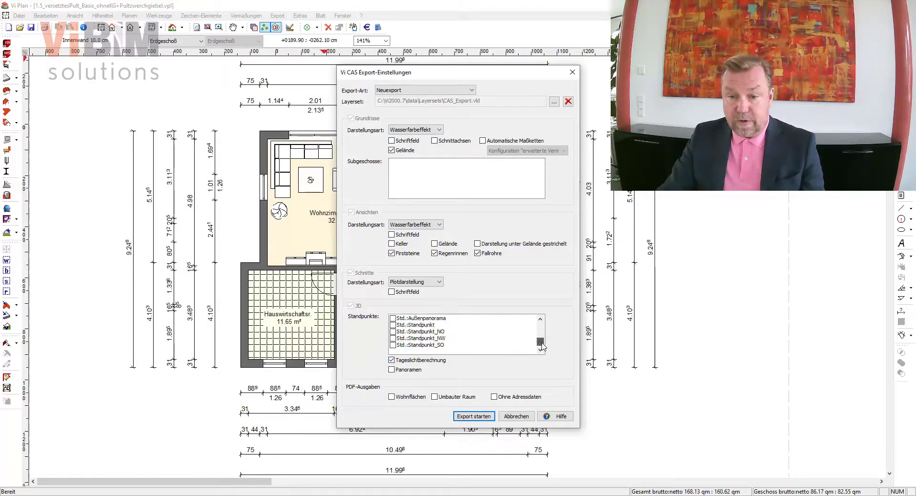
pyautogui.click(393, 331)
pyautogui.click(394, 339)
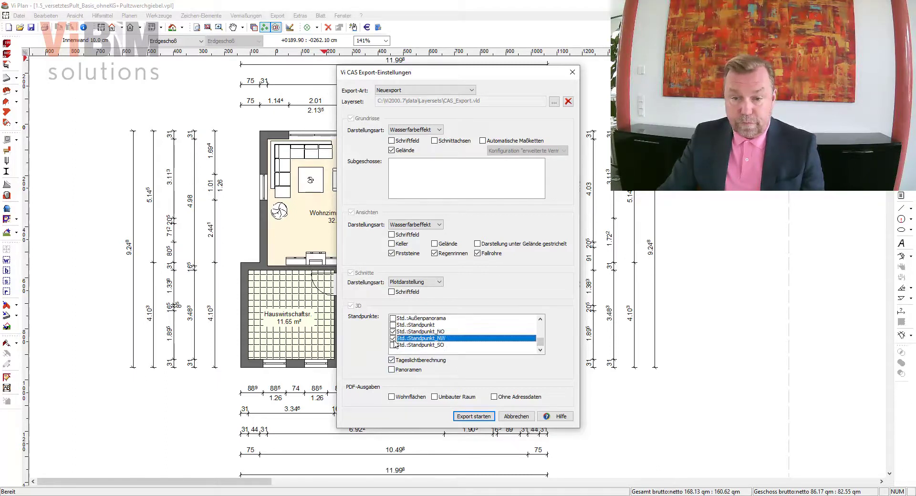
pyautogui.click(393, 345)
pyautogui.click(393, 325)
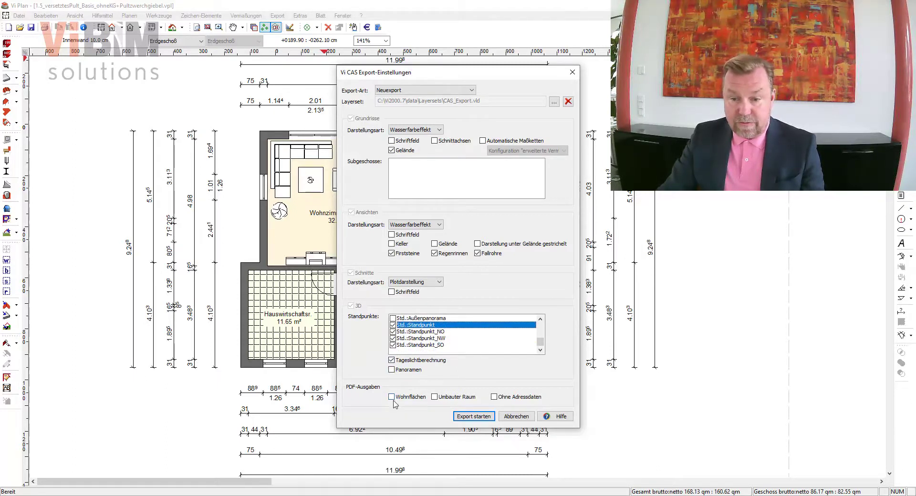
pyautogui.click(392, 397)
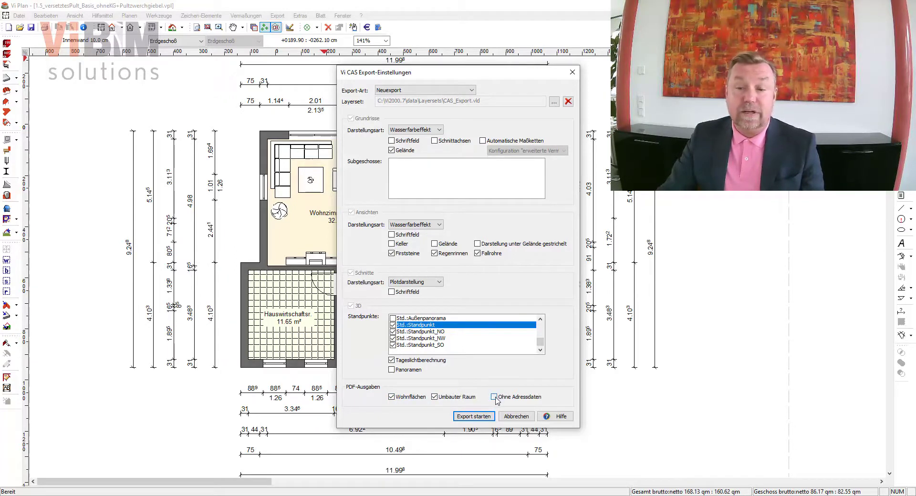
pyautogui.click(495, 399)
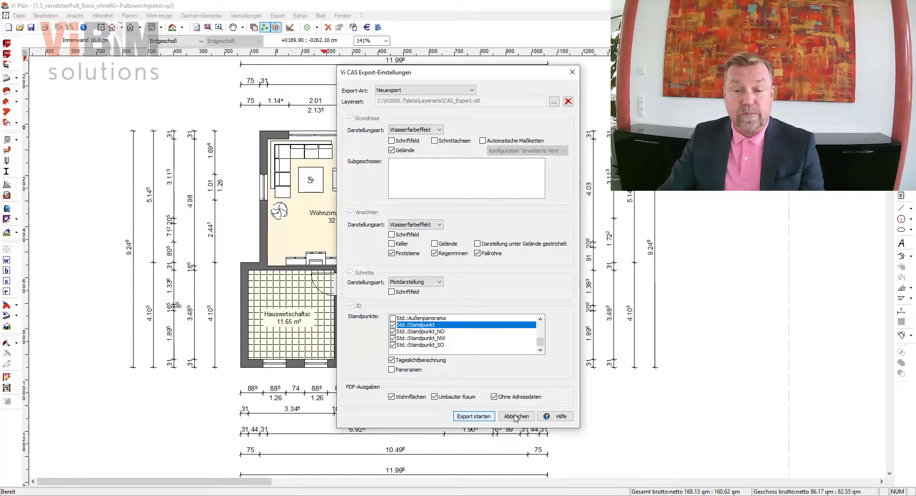
pyautogui.click(472, 416)
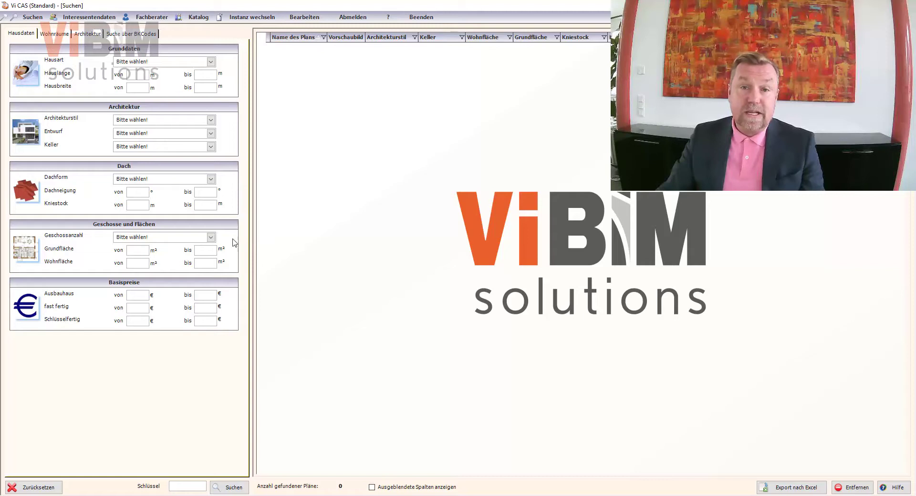
# Step: Activate the Massiv_Beispiele instance, list its 84 plans and open 1.5_Satteldach_Basis_ohneKG+Quergiebel
pyautogui.click(252, 16)
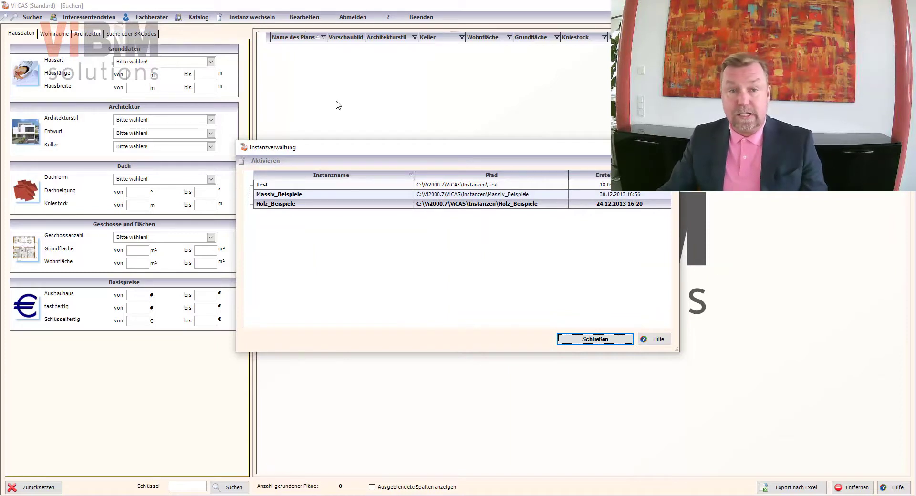
pyautogui.doubleClick(281, 195)
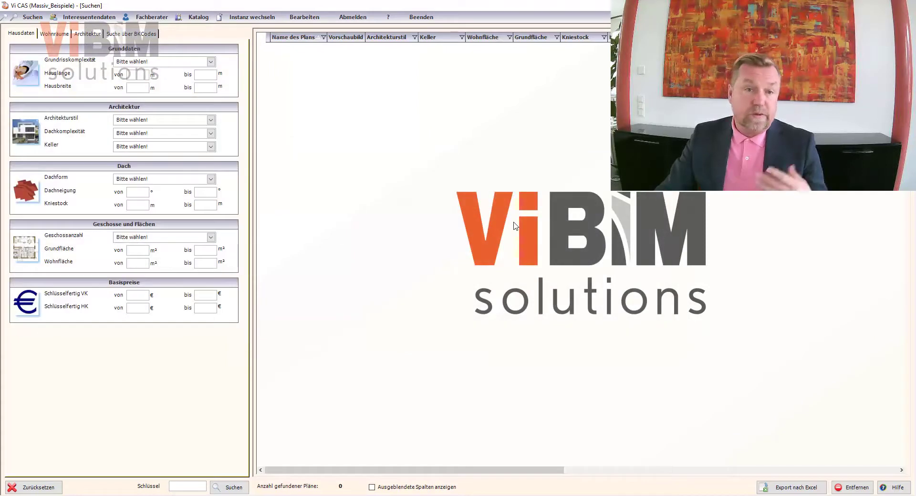
pyautogui.click(227, 487)
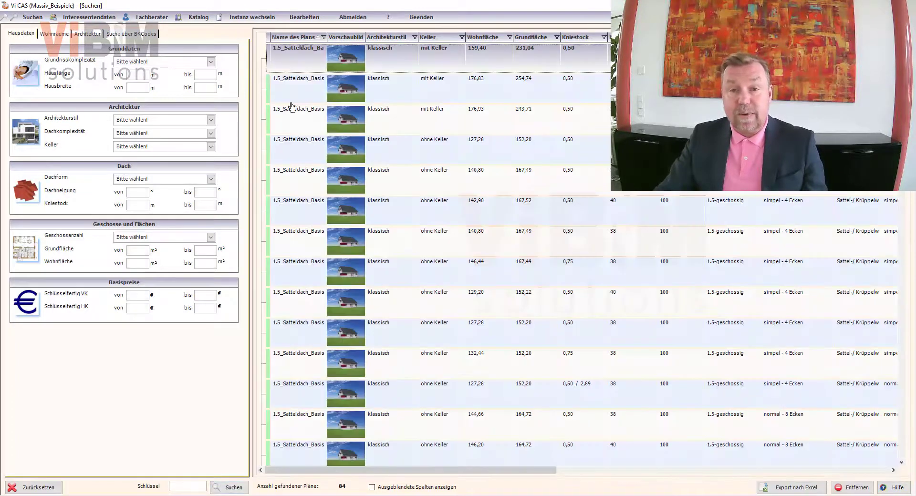
pyautogui.moveTo(413, 45); pyautogui.dragTo(412, 45)
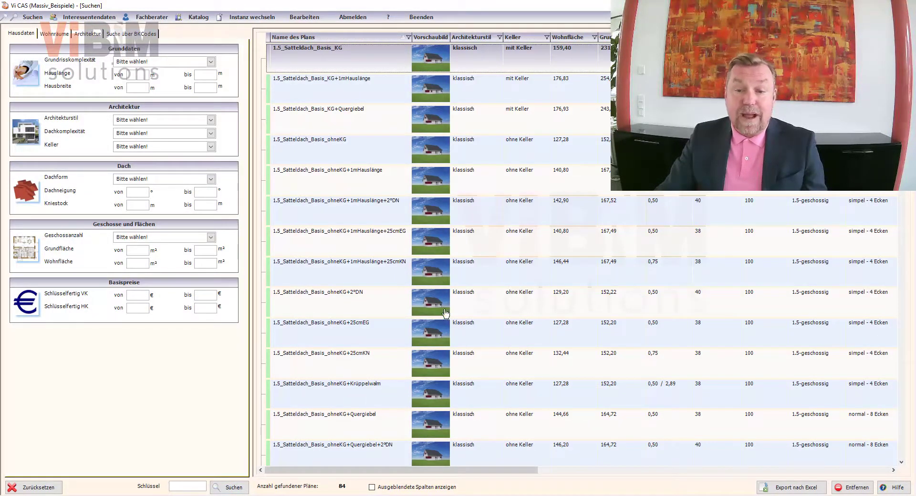
pyautogui.doubleClick(431, 418)
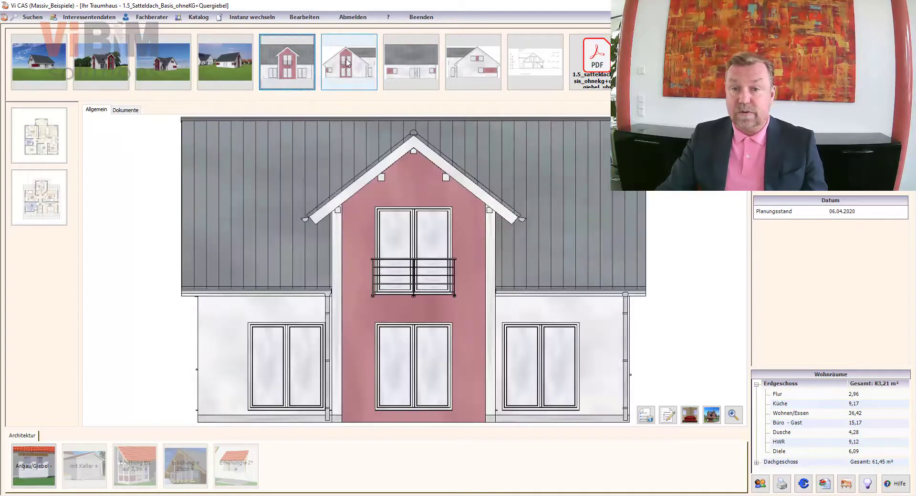
# Step: View the house's attic floor plan, then go back to the plan search
pyautogui.click(16, 175)
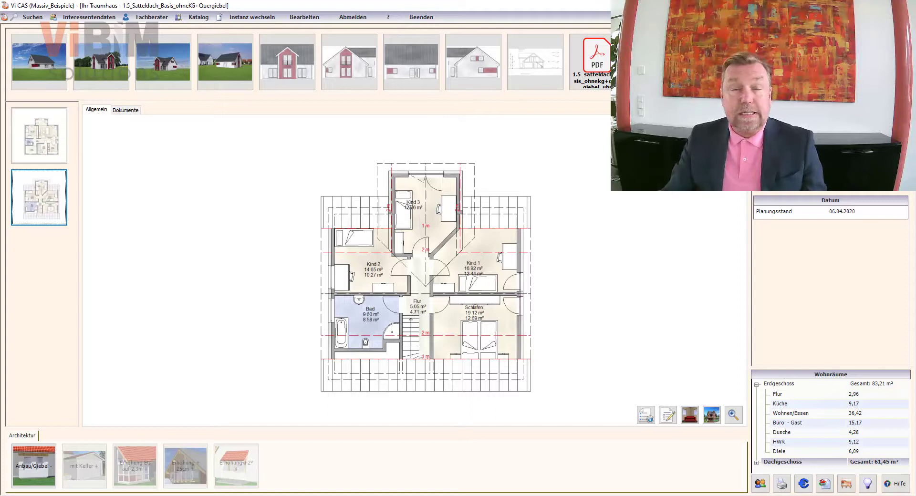
pyautogui.click(29, 17)
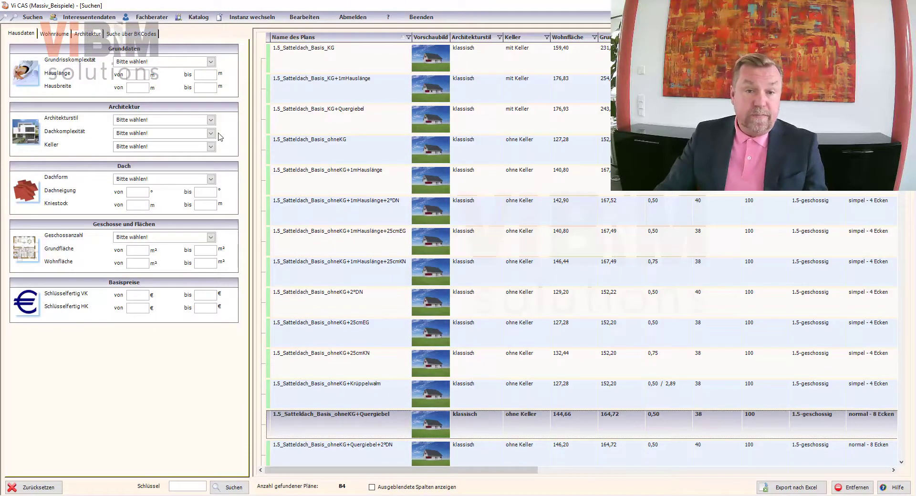
pyautogui.click(211, 133)
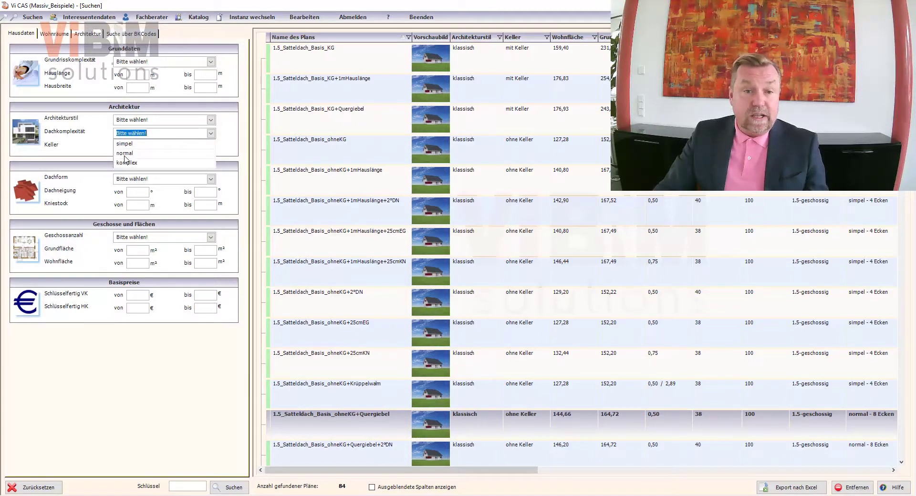
pyautogui.click(125, 154)
pyautogui.click(206, 123)
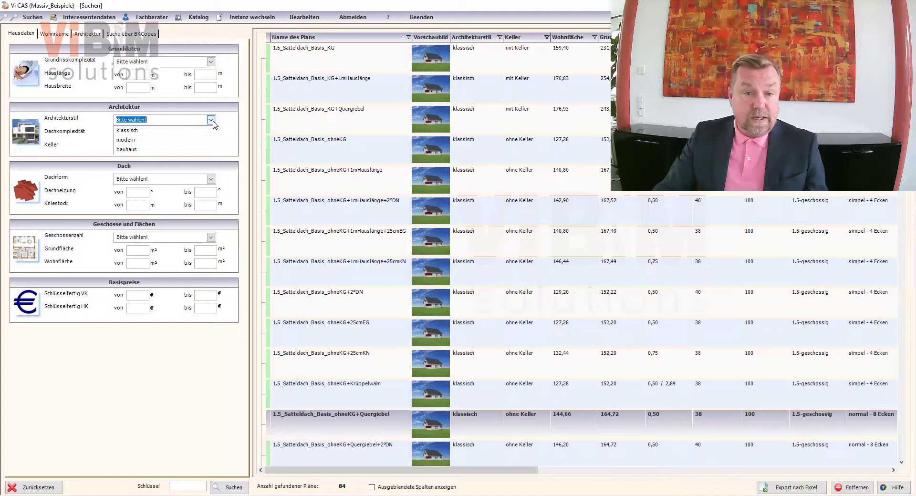
pyautogui.click(135, 154)
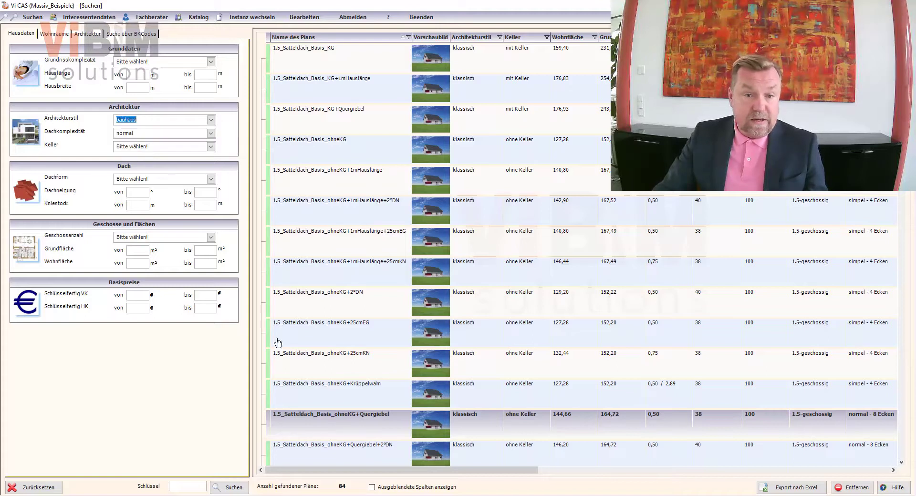
pyautogui.click(227, 487)
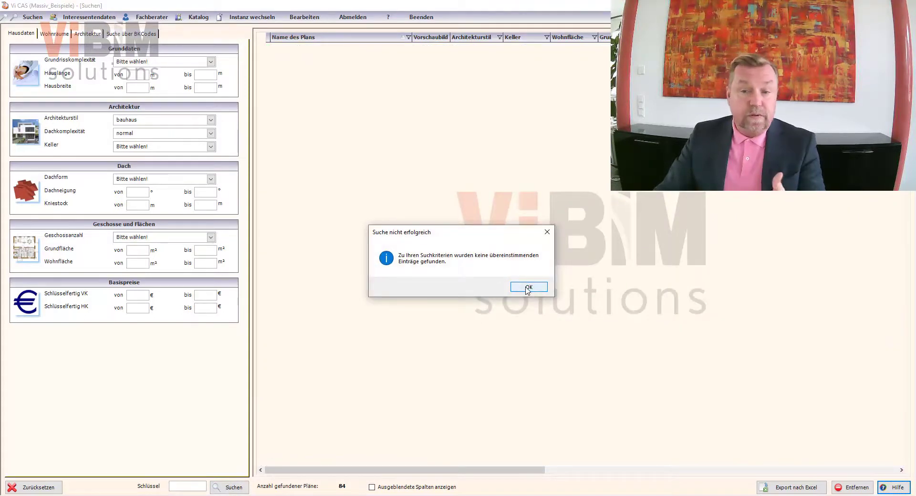
pyautogui.click(527, 289)
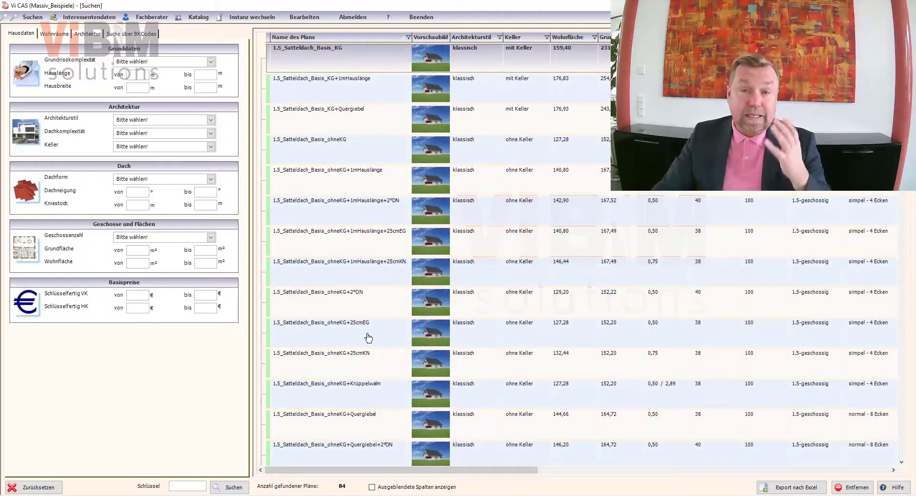
# Step: Find and open the 2_Bauhaus_Basis_ohneKG house in the search results
pyautogui.scroll(-5, 375, 336)
pyautogui.scroll(-3, 377, 335)
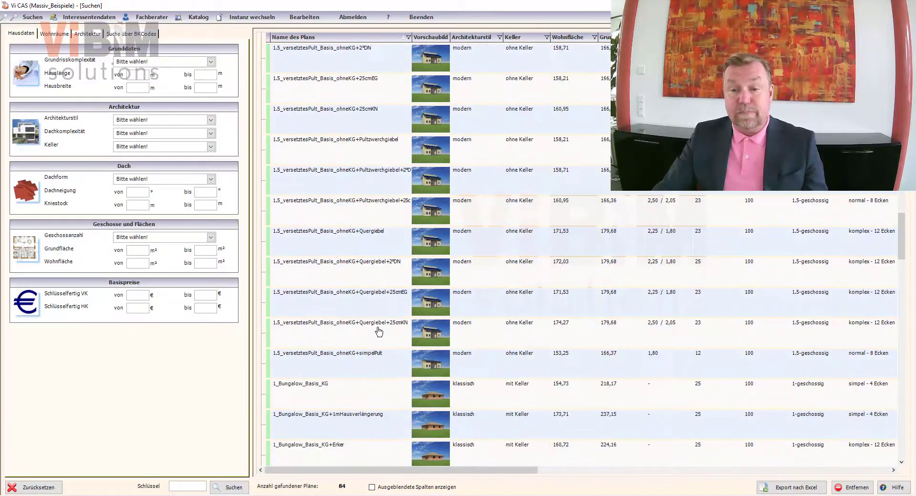
pyautogui.scroll(-5, 379, 333)
pyautogui.scroll(-2, 379, 332)
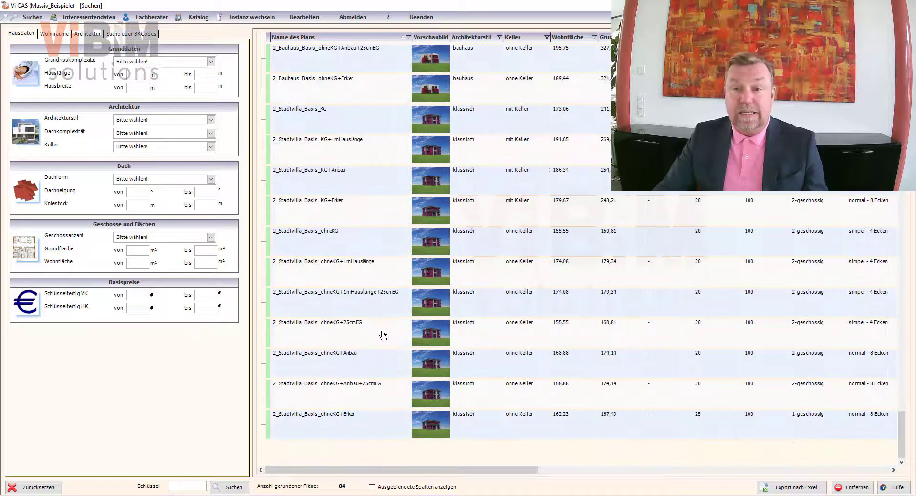
pyautogui.scroll(4, 385, 336)
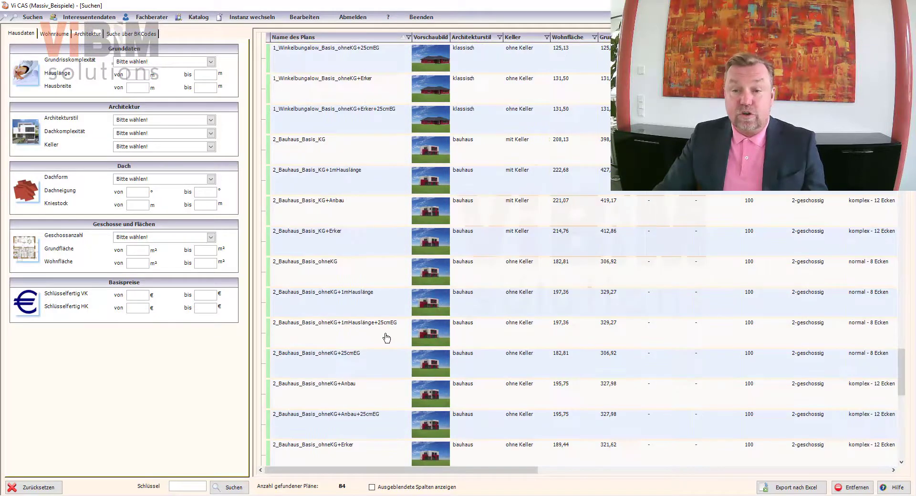
pyautogui.doubleClick(435, 281)
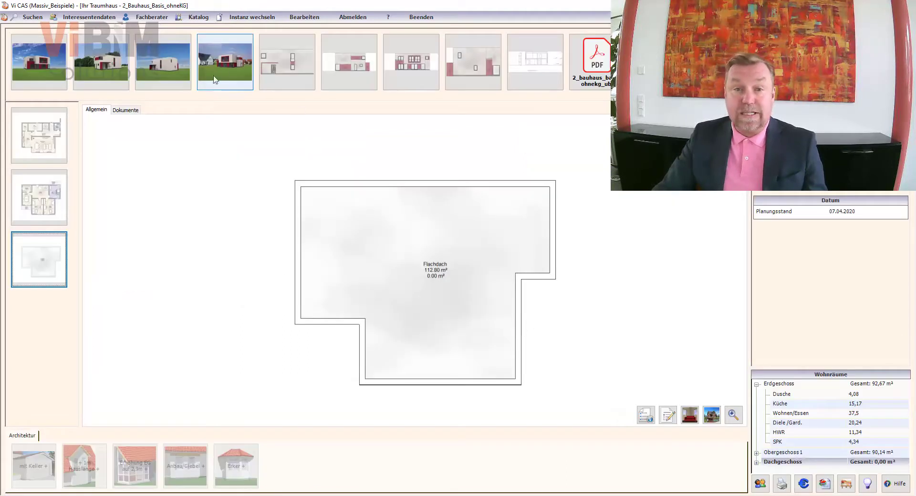
# Step: Browse the house's renderings and bring up its Außenpanorama
pyautogui.click(220, 67)
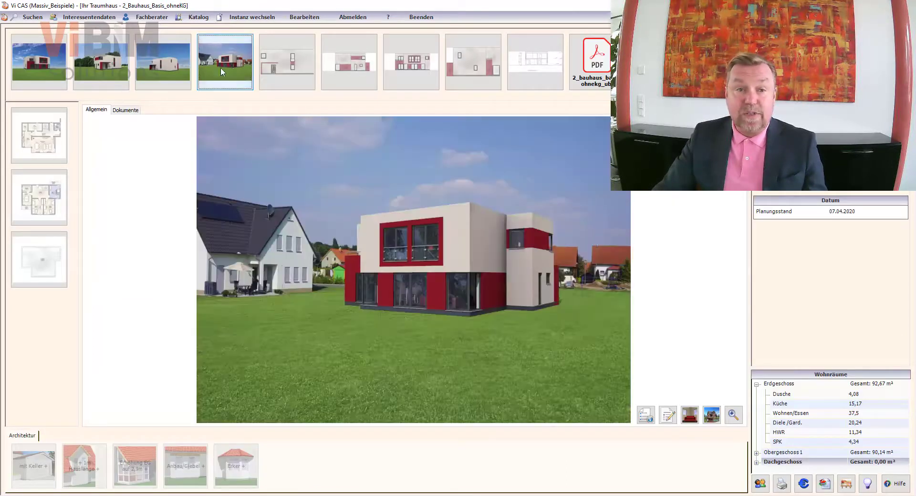
pyautogui.click(113, 70)
pyautogui.click(33, 67)
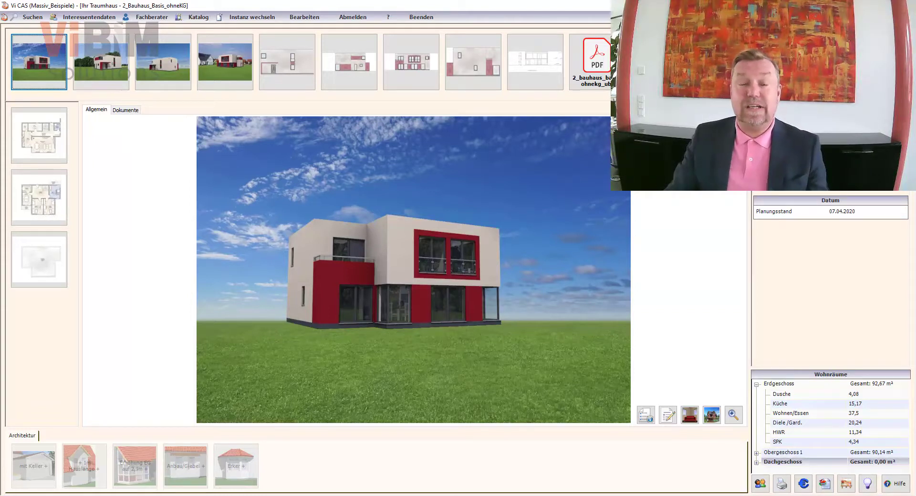
pyautogui.click(716, 417)
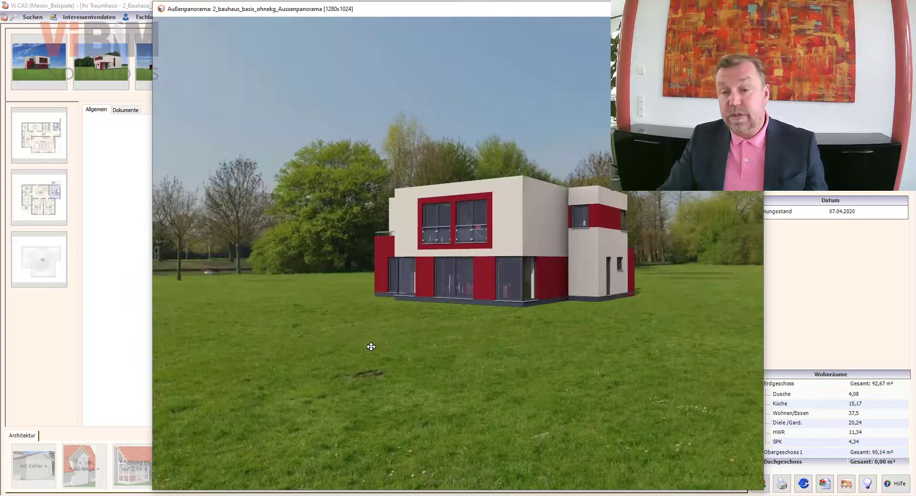
# Step: Rotate around the exterior panorama, then close it
pyautogui.moveTo(371, 347)
pyautogui.mouseDown()
pyautogui.moveTo(454, 354)
pyautogui.moveTo(587, 282)
pyautogui.mouseUp()
pyautogui.moveTo(353, 371)
pyautogui.mouseDown()
pyautogui.moveTo(440, 364)
pyautogui.moveTo(457, 473)
pyautogui.mouseUp()
pyautogui.press('Escape')
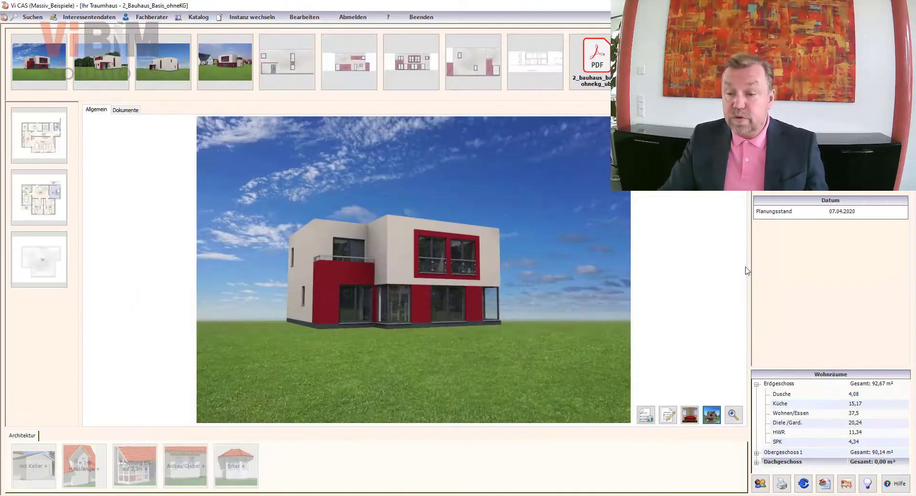
# Step: Tour the Innenpanorama from living room through hallway to 06_Bad, then close the viewer
pyautogui.click(690, 415)
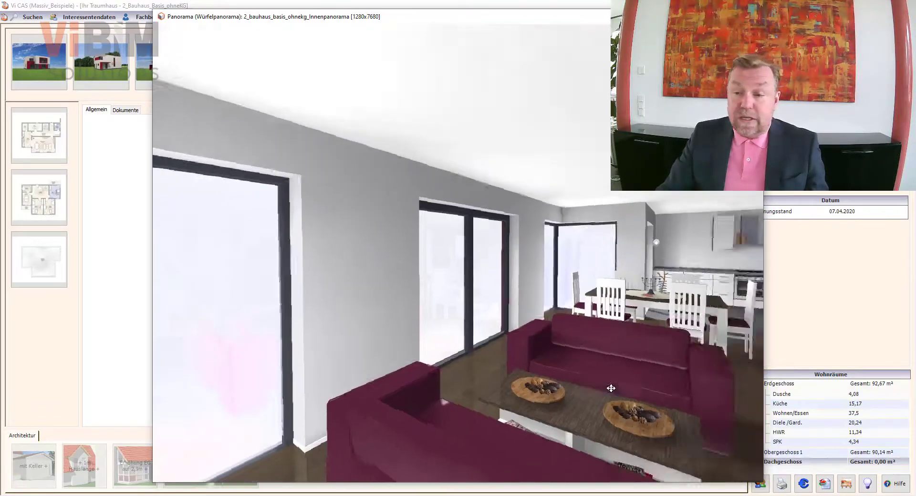
pyautogui.moveTo(546, 372); pyautogui.dragTo(601, 387)
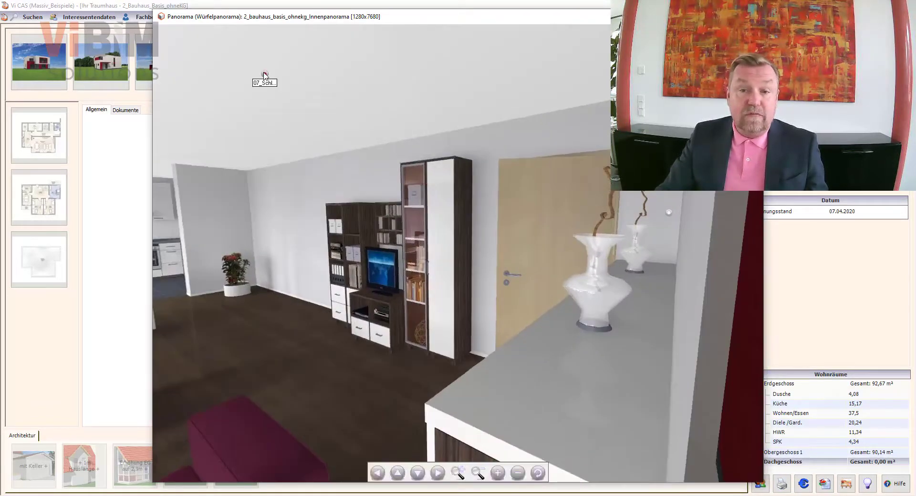
pyautogui.click(265, 74)
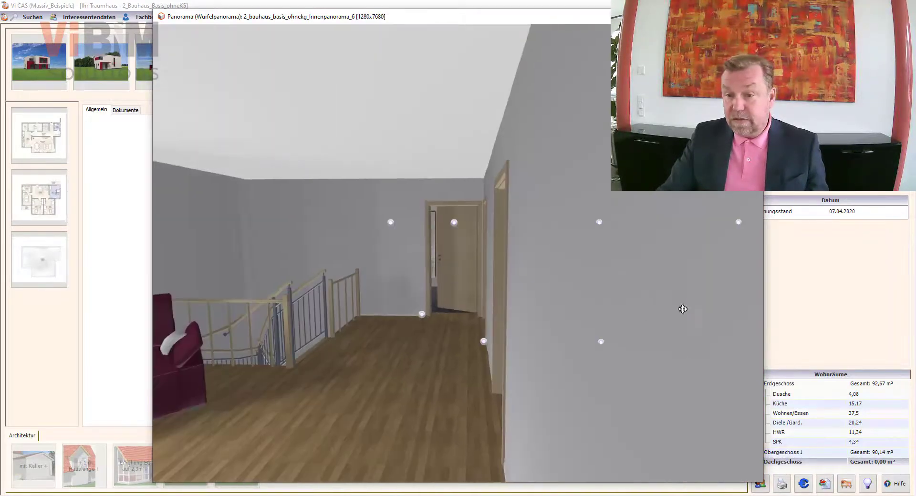
pyautogui.click(391, 222)
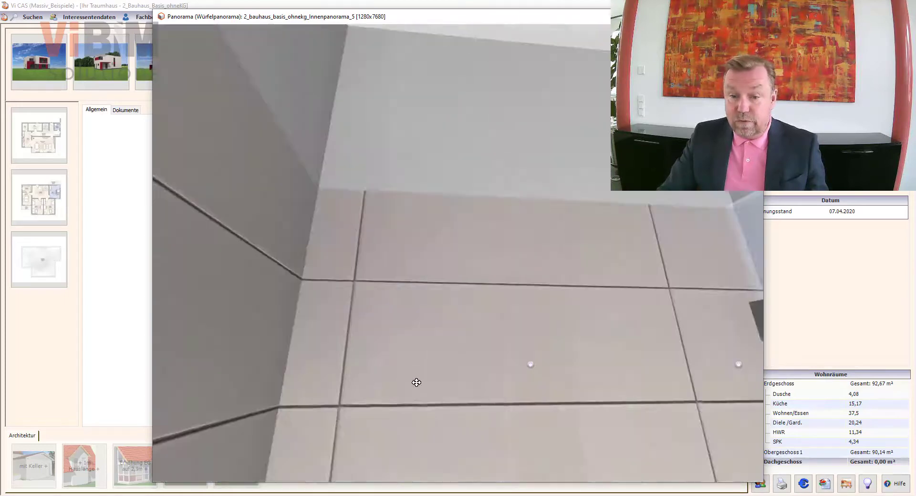
pyautogui.moveTo(417, 383)
pyautogui.mouseDown()
pyautogui.moveTo(505, 400)
pyautogui.moveTo(525, 452)
pyautogui.moveTo(454, 462)
pyautogui.mouseUp()
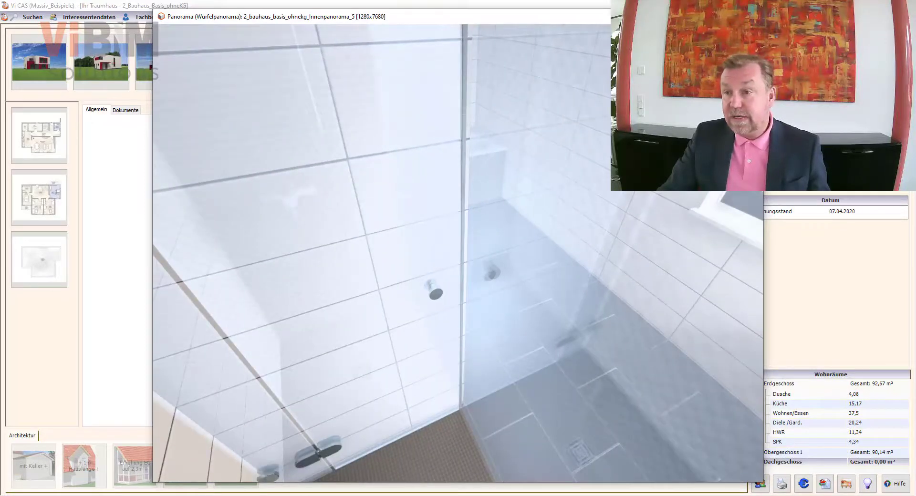
pyautogui.click(754, 17)
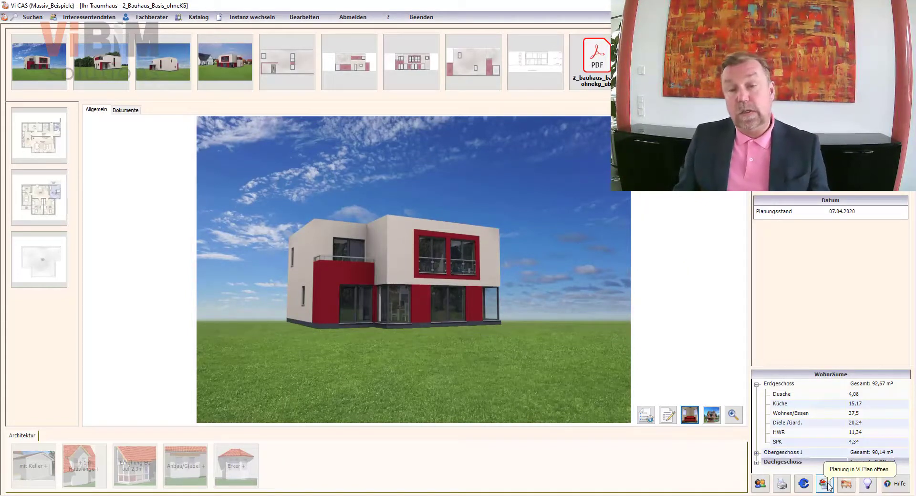
pyautogui.click(825, 484)
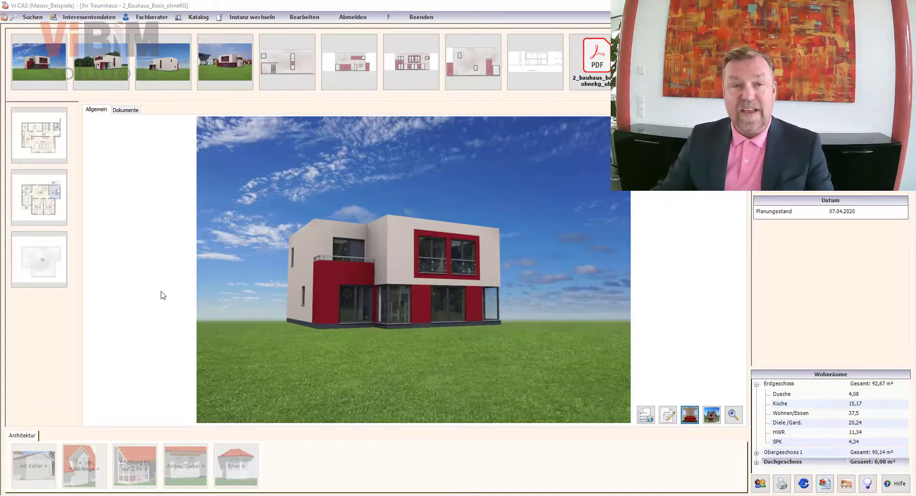
pyautogui.click(33, 17)
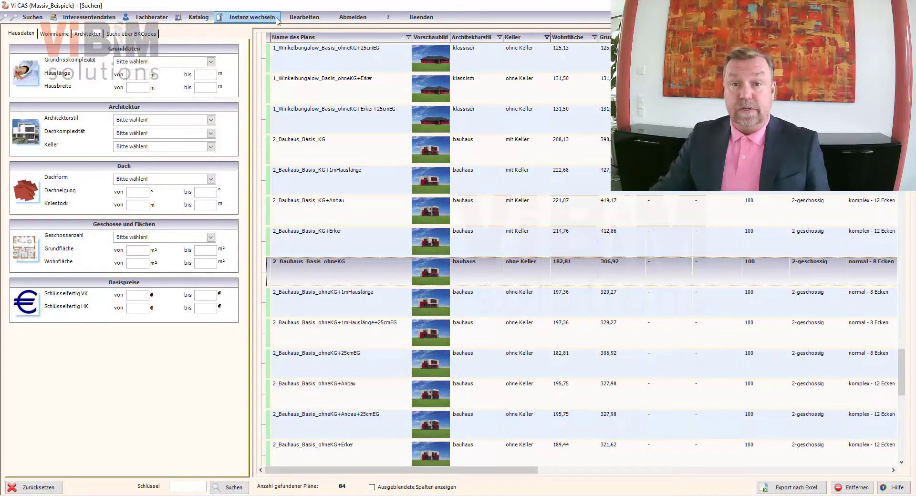
# Step: Copy the Massiv_Beispiele instance as Test2 in Instanzen verwalten and activate it
pyautogui.click(294, 19)
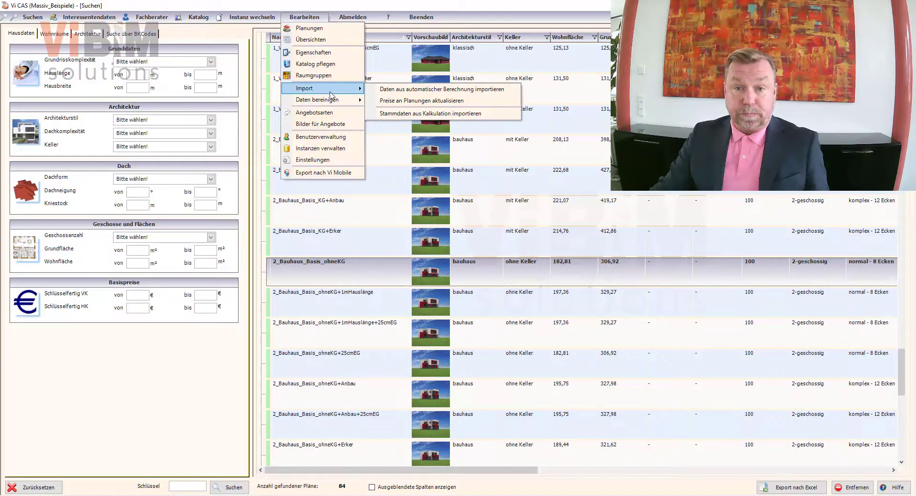
pyautogui.click(332, 149)
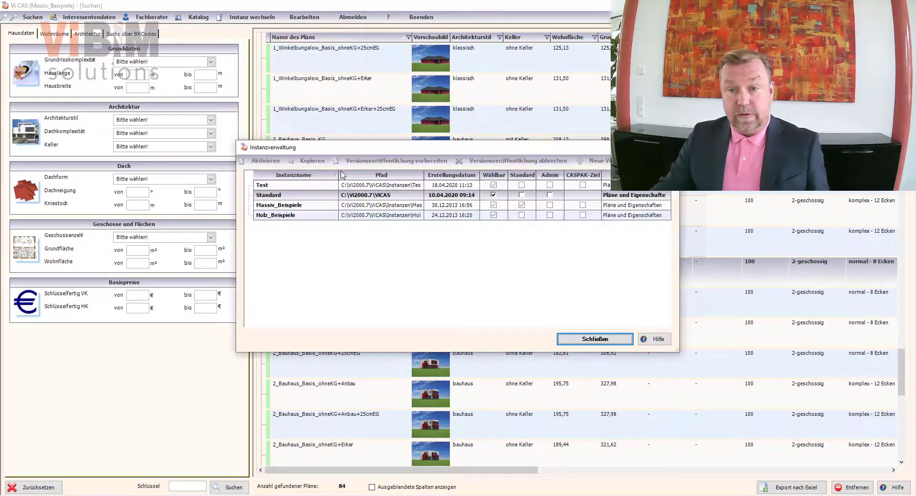
pyautogui.click(286, 206)
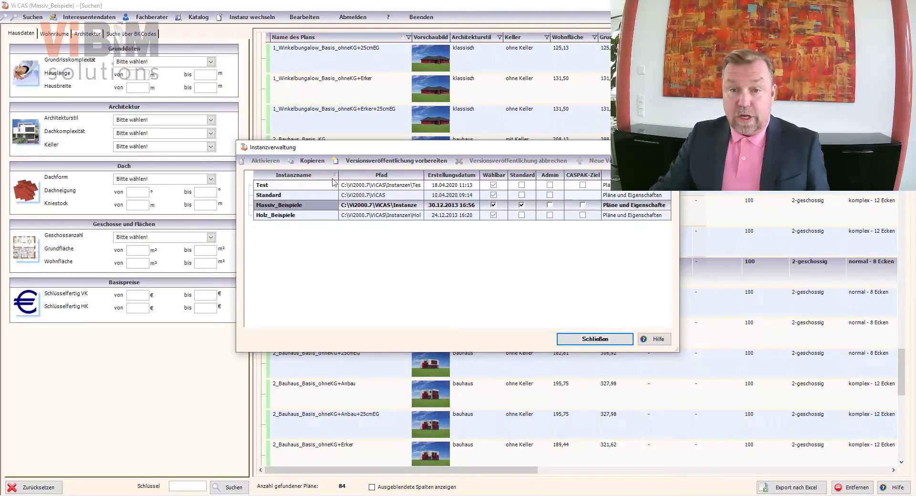
pyautogui.click(313, 160)
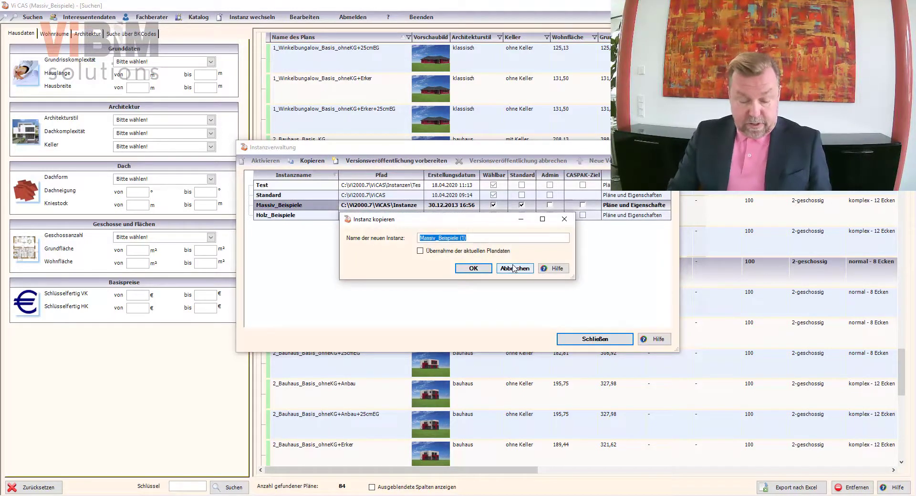
pyautogui.write('Test2')
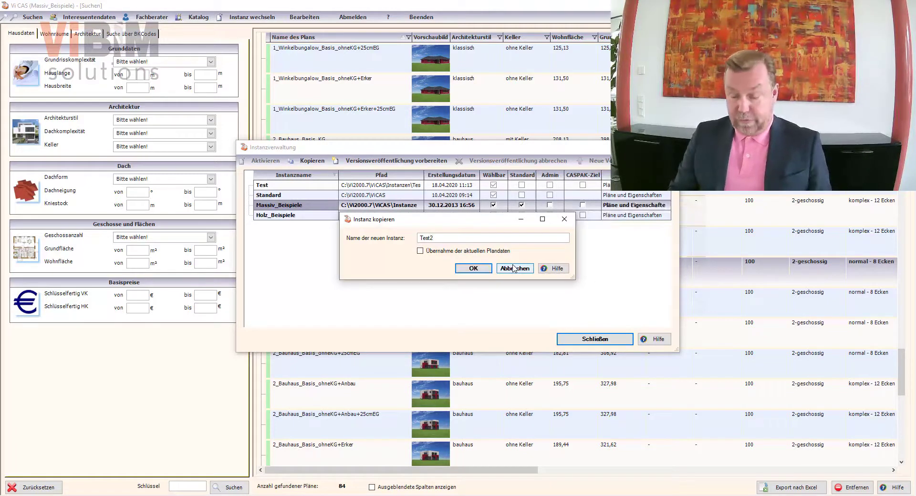
pyautogui.press('Return')
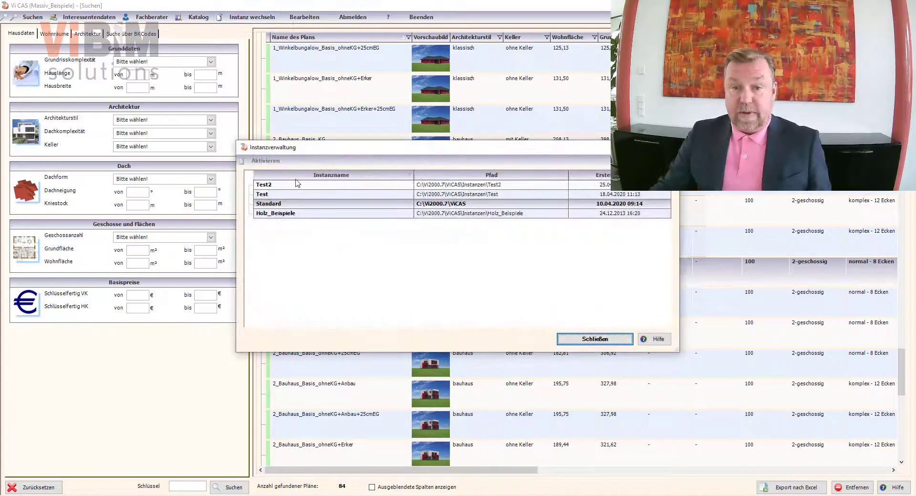
pyautogui.doubleClick(297, 185)
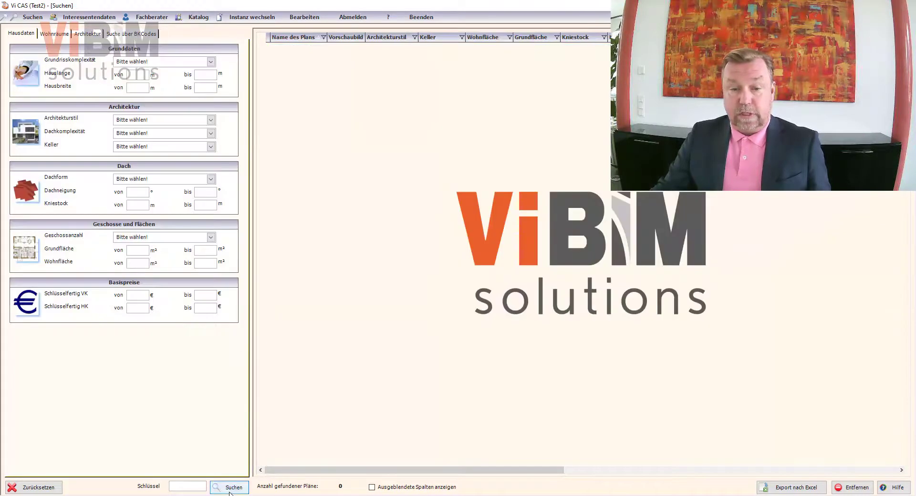
# Step: Search the empty Test2 catalogue and dismiss the 'Suche nicht erfolgreich' message
pyautogui.click(229, 492)
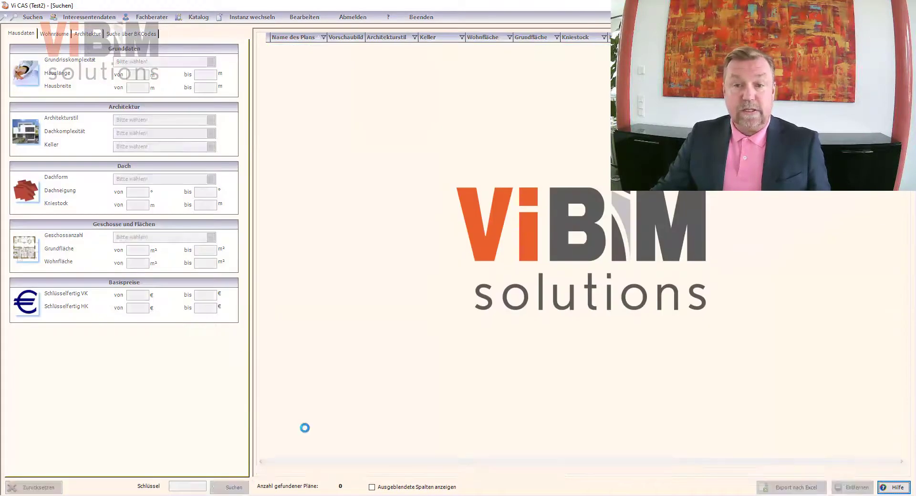
pyautogui.click(529, 287)
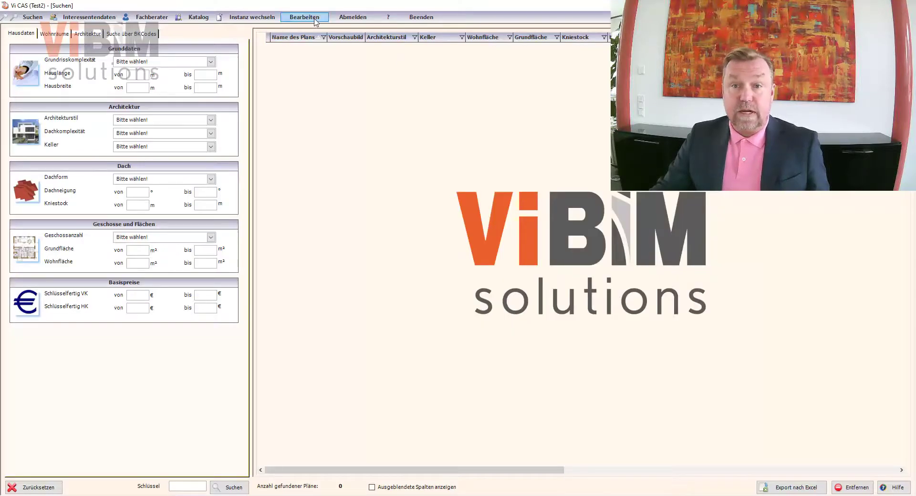
# Step: Take over 1.5_versetztesPult_Basis_ohneKG+Pultzwerchgiebel from Planungen, confirming the plan update and duplicate check
pyautogui.click(315, 19)
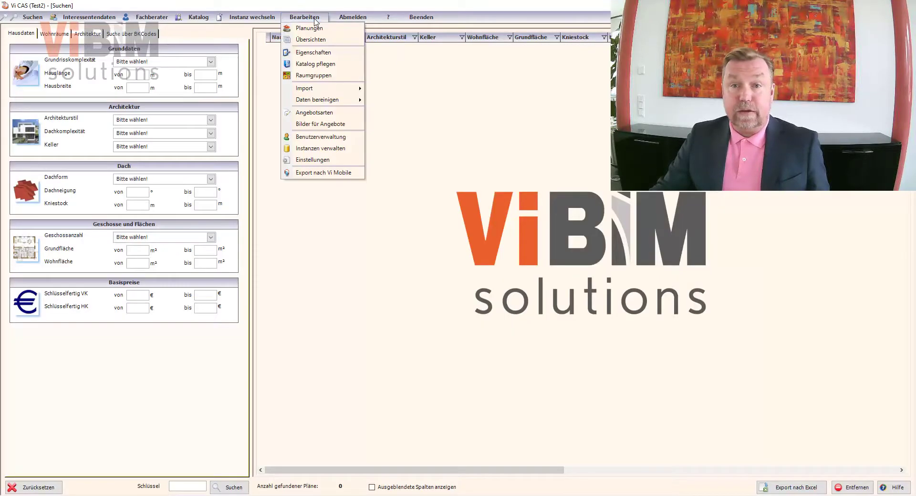
pyautogui.click(312, 28)
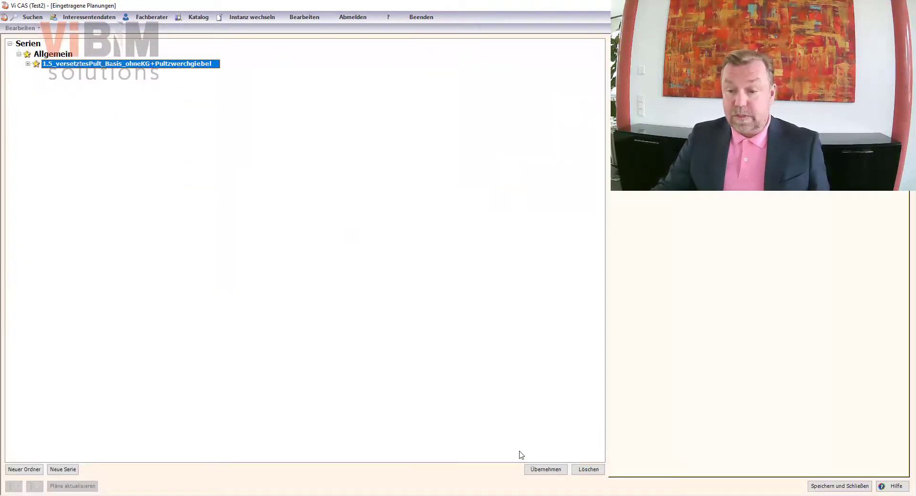
pyautogui.click(549, 470)
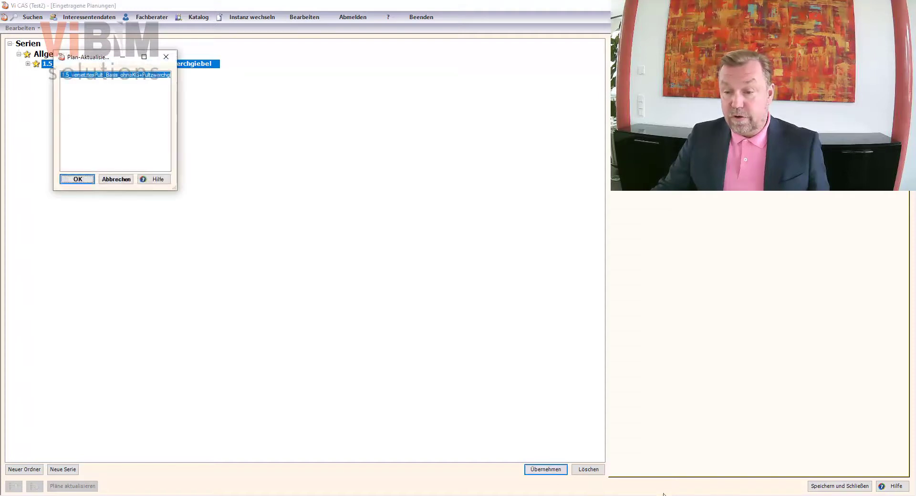
pyautogui.click(77, 179)
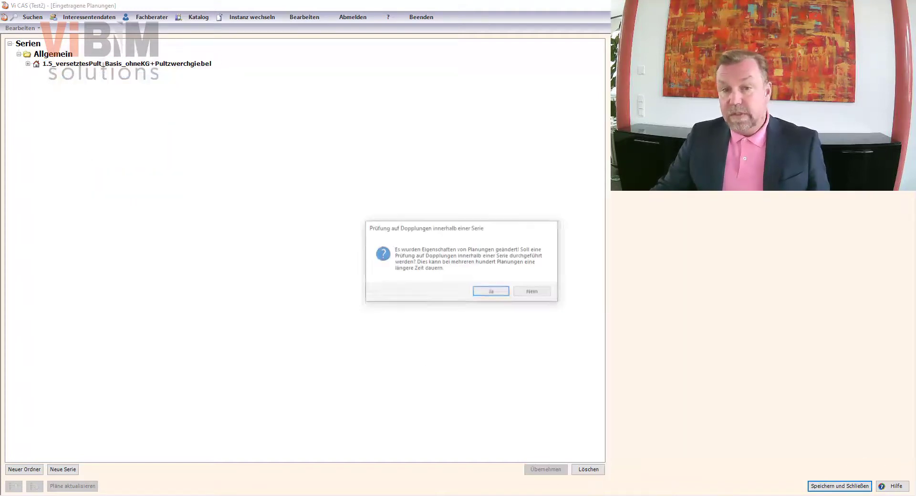
pyautogui.click(507, 295)
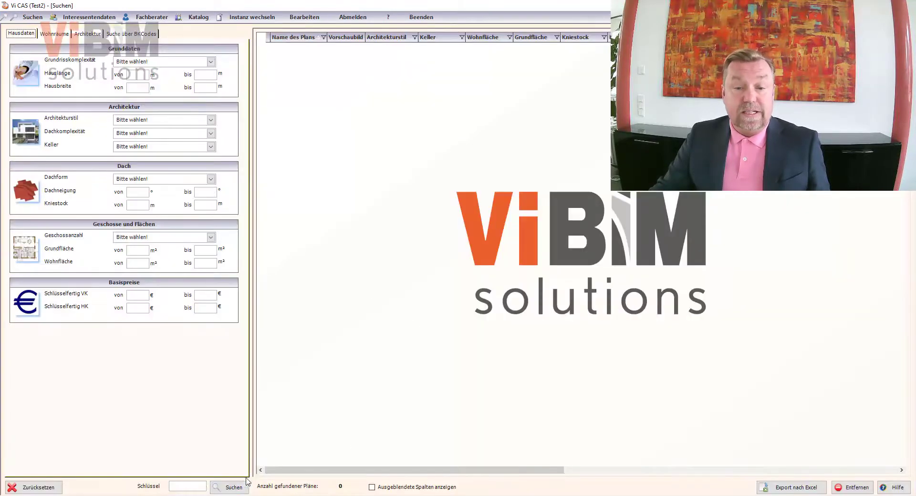
# Step: Search the catalogue, open the imported house's details and view its 3D renderings
pyautogui.click(247, 484)
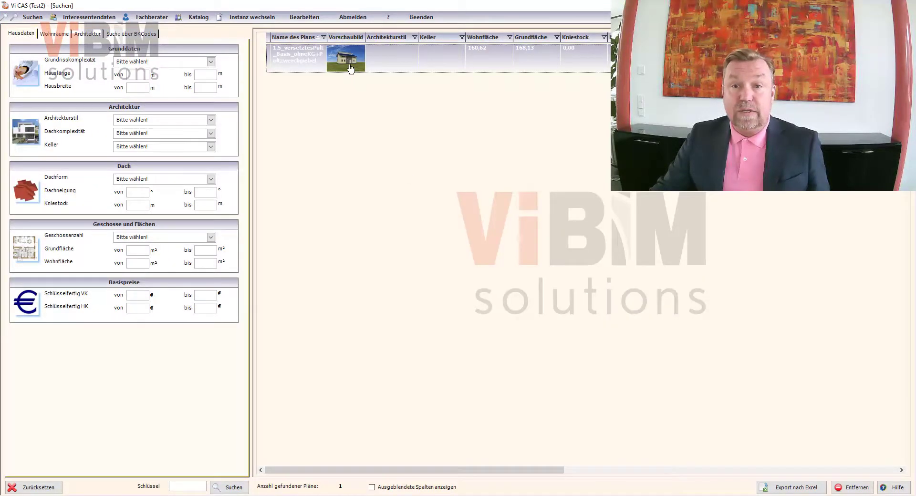
pyautogui.doubleClick(351, 69)
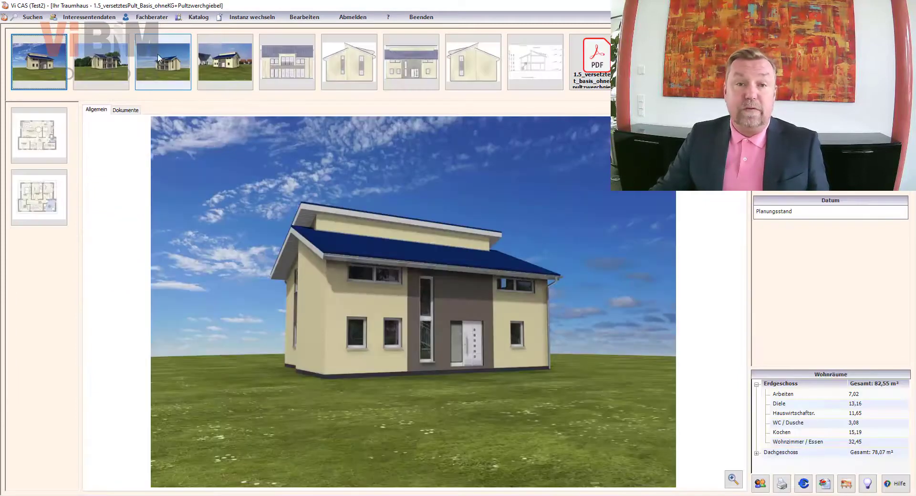
pyautogui.click(159, 56)
pyautogui.click(224, 62)
# Step: View the side, gable and front elevations, then show the upper-floor plan
pyautogui.click(374, 72)
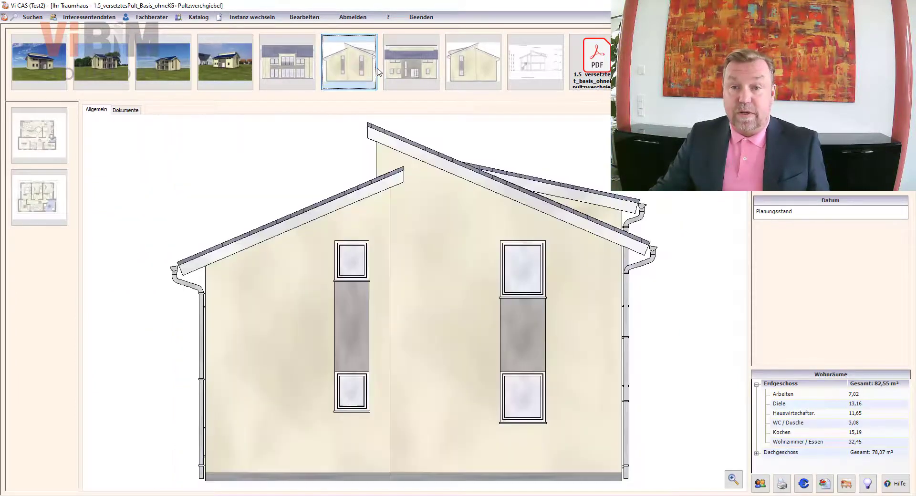
pyautogui.click(418, 71)
pyautogui.click(308, 65)
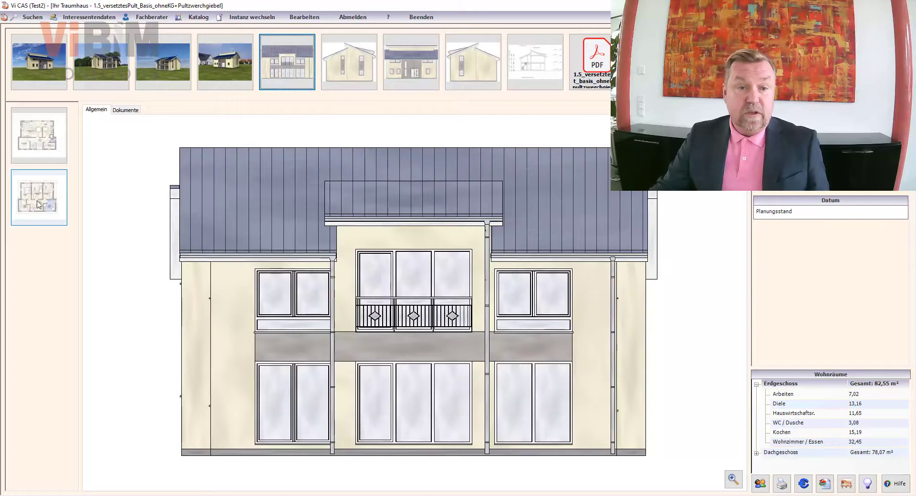
pyautogui.click(39, 205)
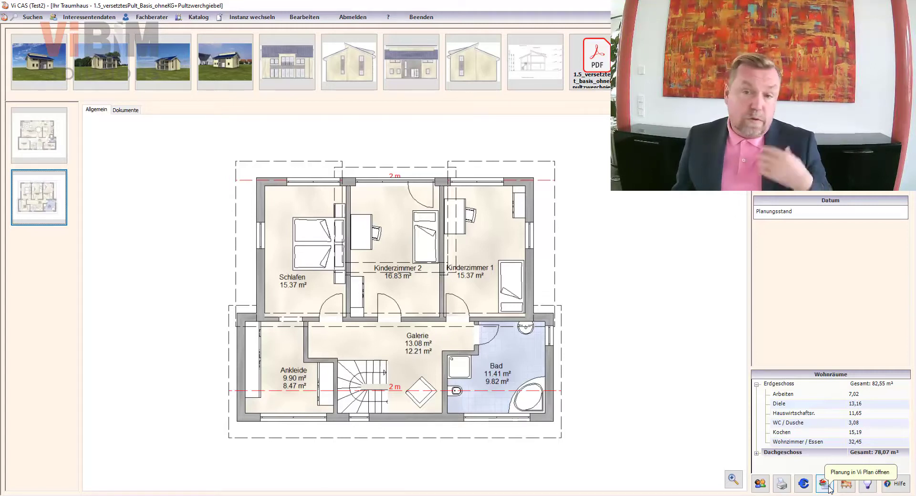
pyautogui.click(830, 486)
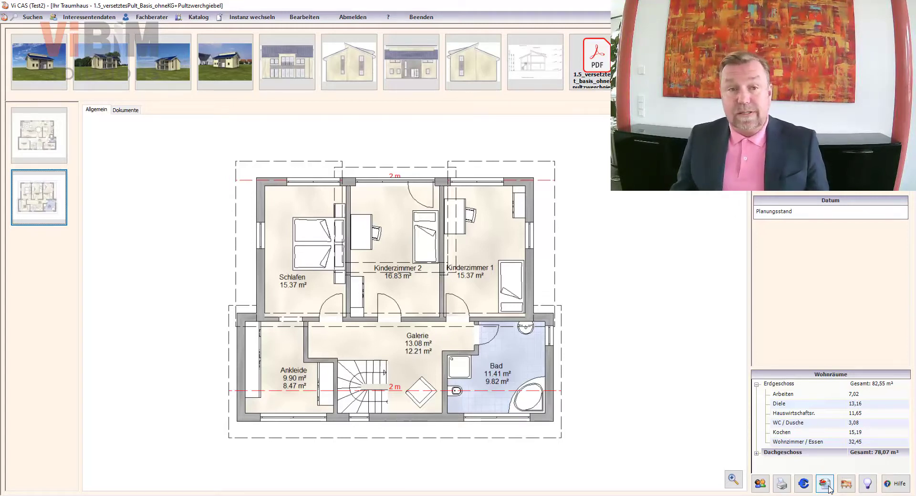